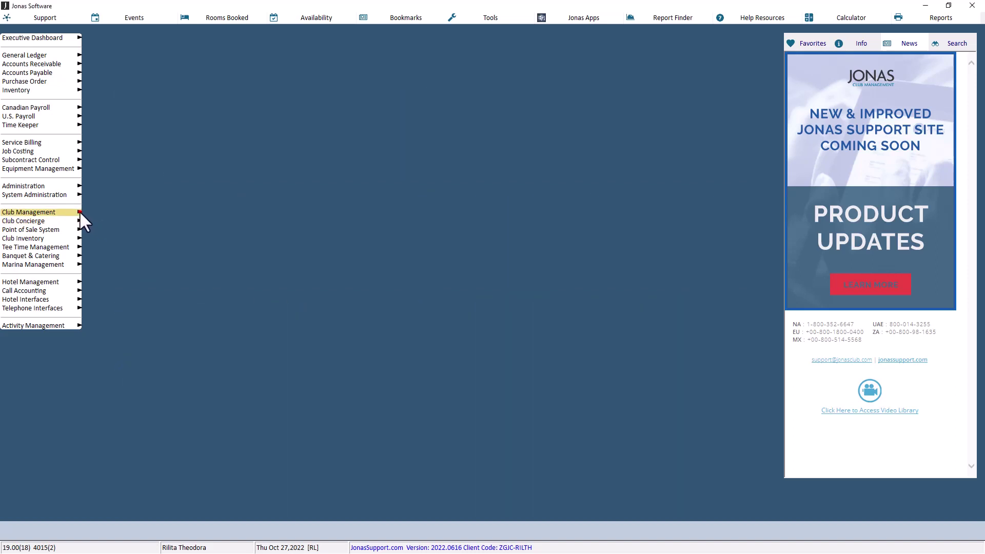
# Load a member's record for 01 Jonas Golf & Country Club and show its Tee Time Management Setup.
pyautogui.moveTo(79, 210)
pyautogui.click(122, 90)
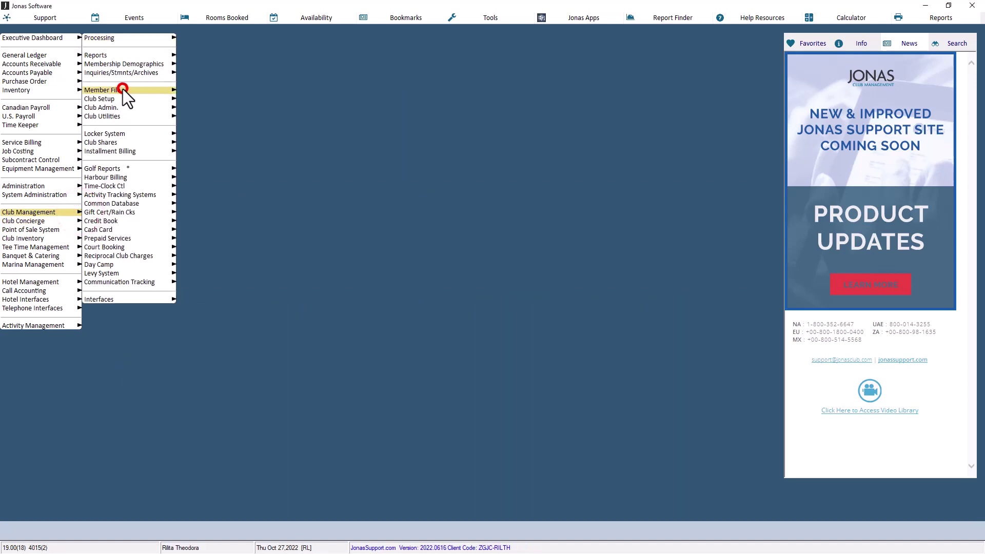
pyautogui.click(235, 38)
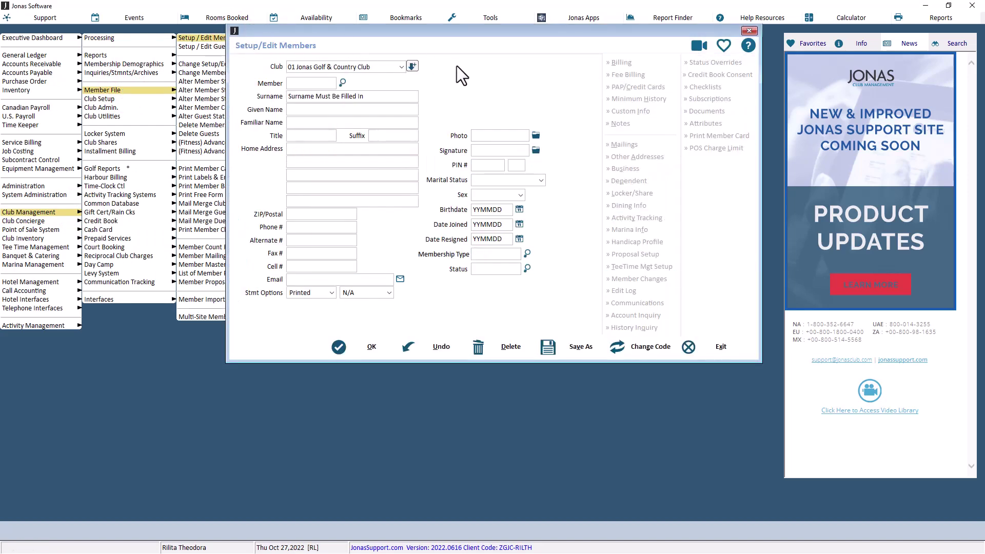
pyautogui.click(400, 67)
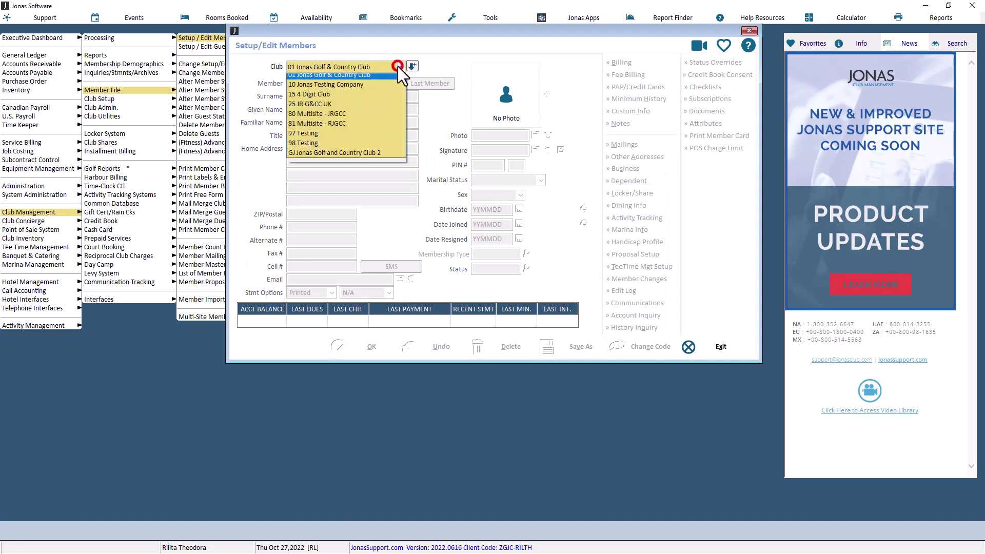
pyautogui.click(391, 80)
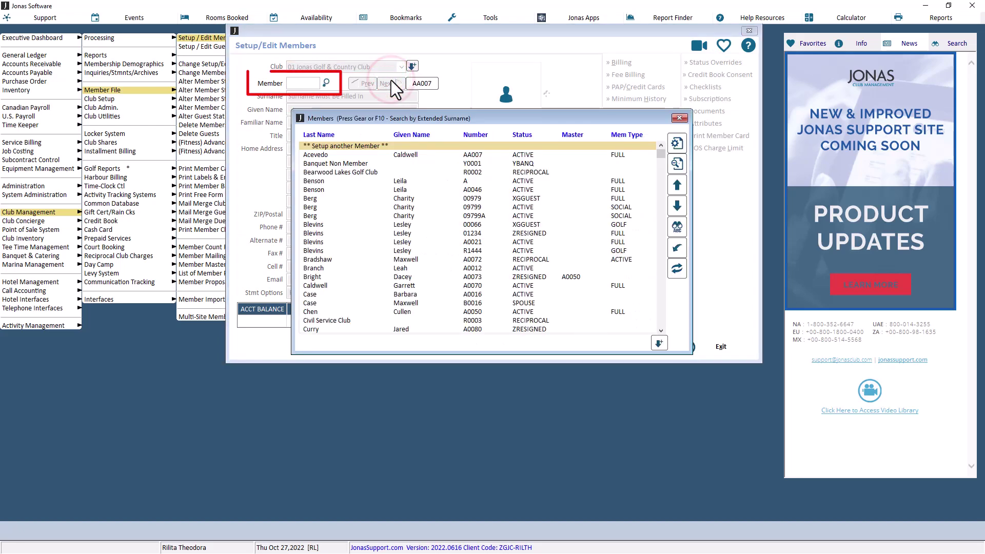
pyautogui.doubleClick(399, 155)
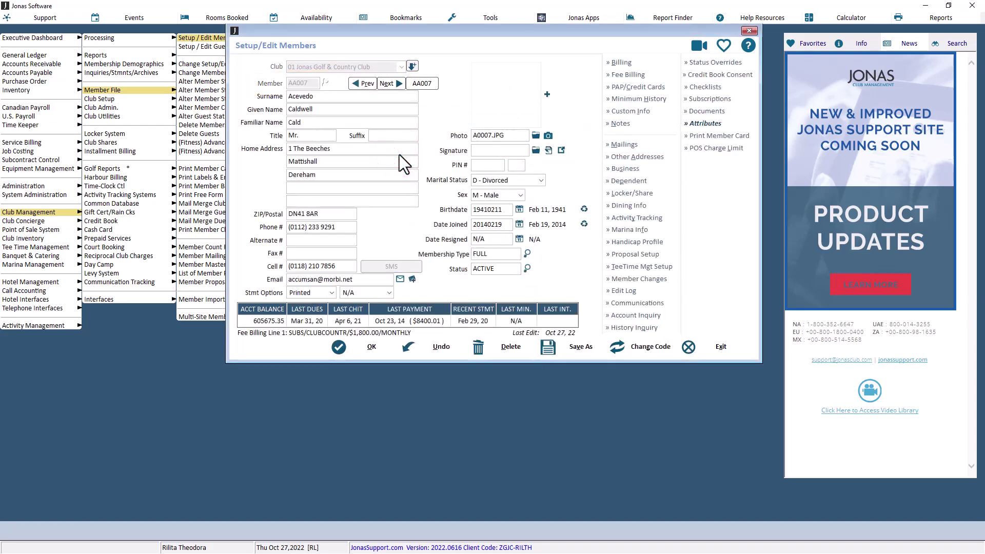
pyautogui.click(640, 267)
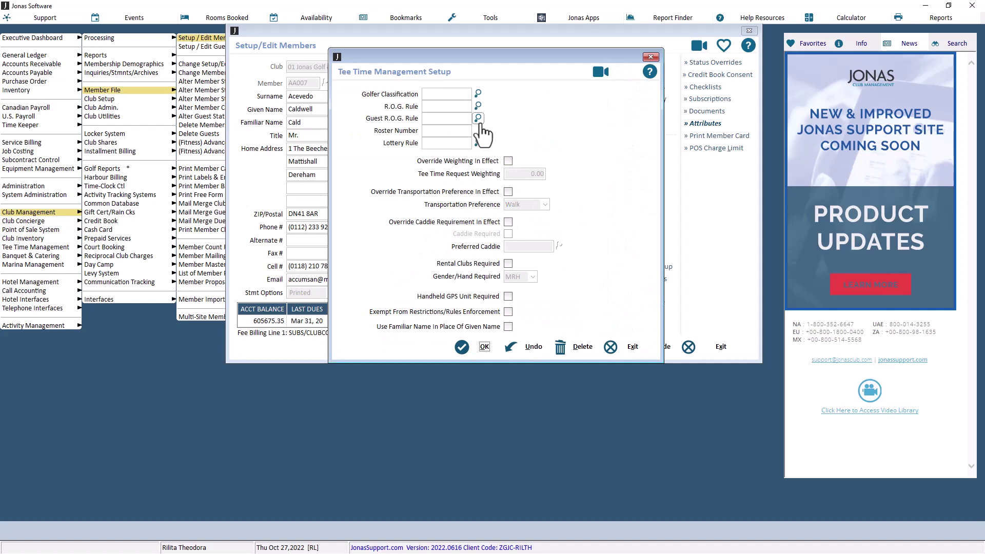
# Assign the FAM Family Members R.O.G. Rule to the member and save the record.
pyautogui.click(452, 106)
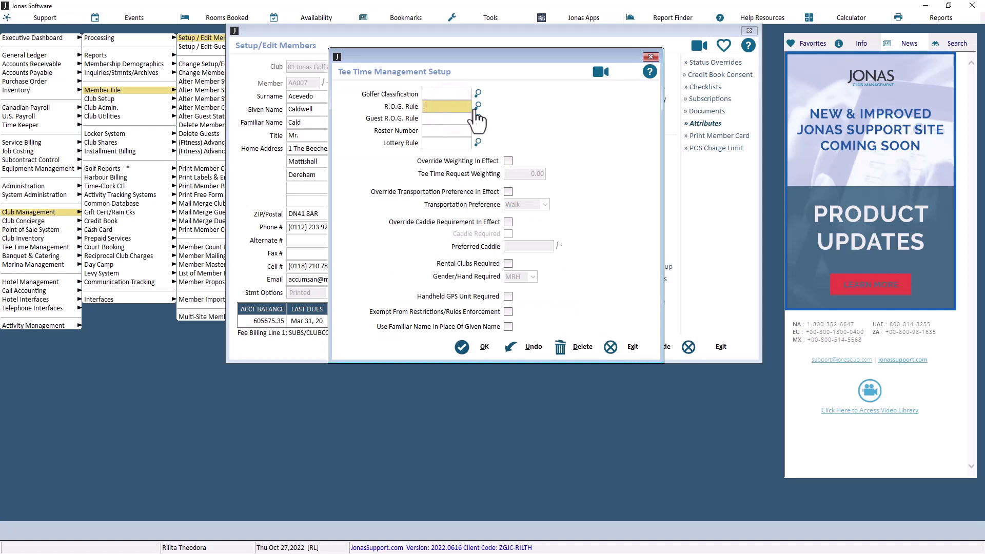
pyautogui.click(478, 106)
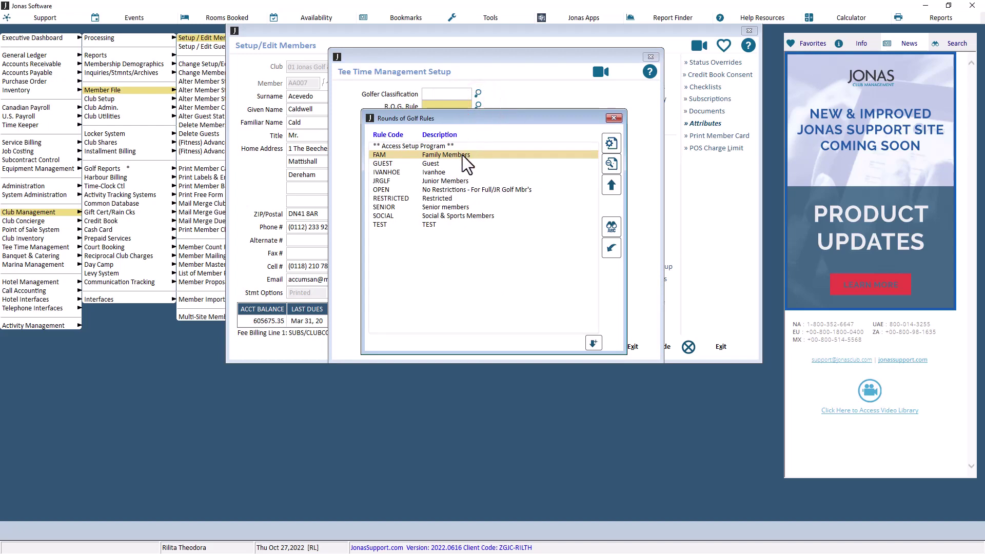
pyautogui.doubleClick(465, 155)
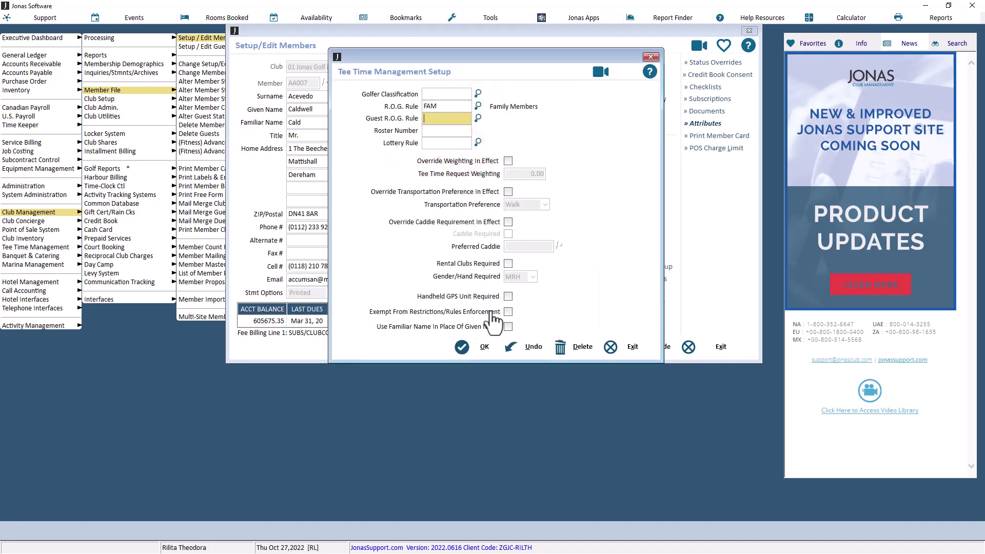
pyautogui.click(462, 346)
pyautogui.click(361, 347)
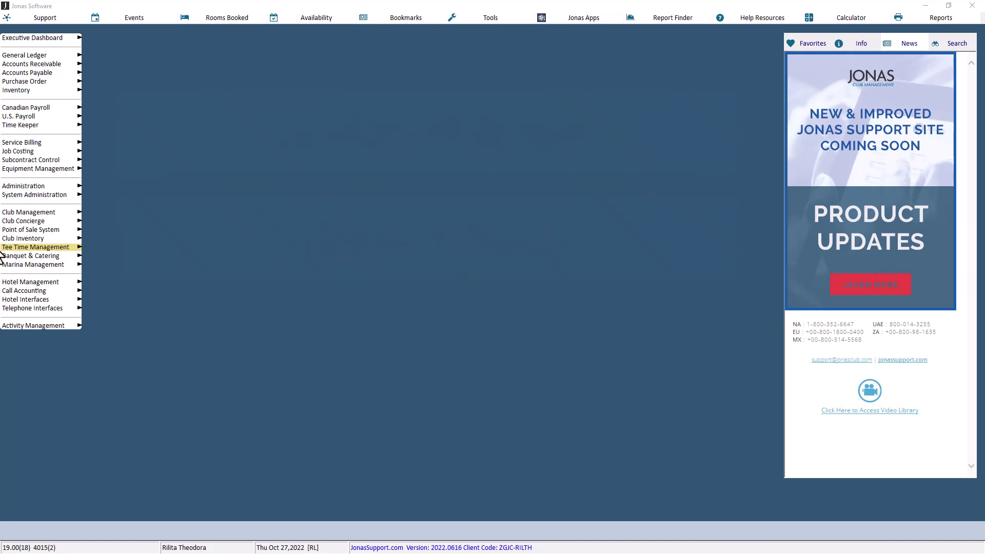
# Open Club Activity Golf Rules setup for 01 Jonas Golf & Country Club.
pyautogui.click(27, 247)
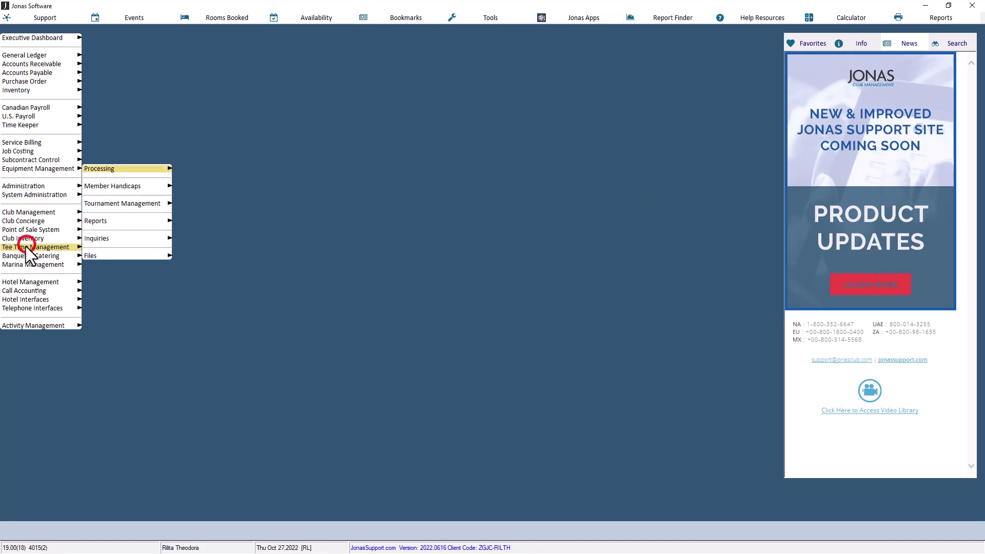
pyautogui.click(91, 255)
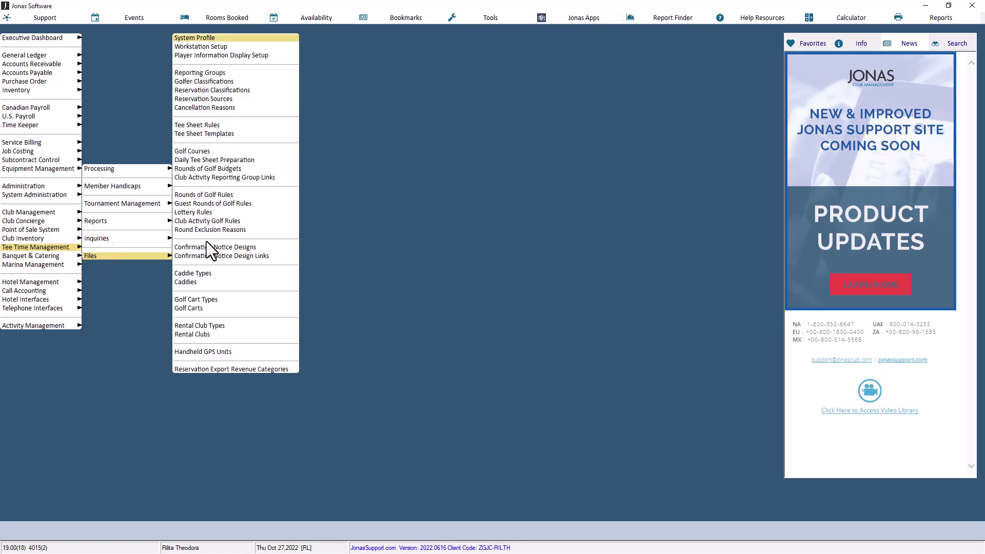
pyautogui.click(211, 221)
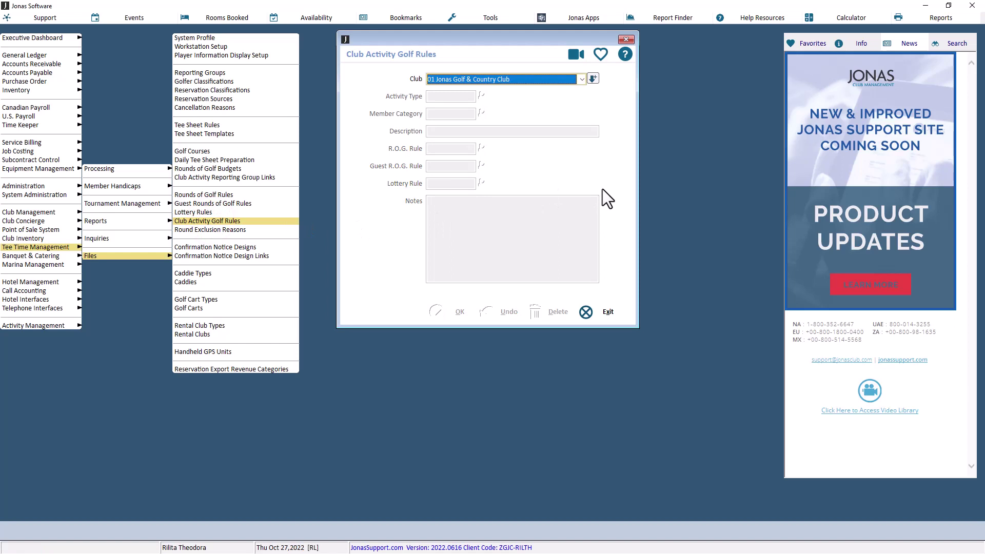
pyautogui.click(583, 80)
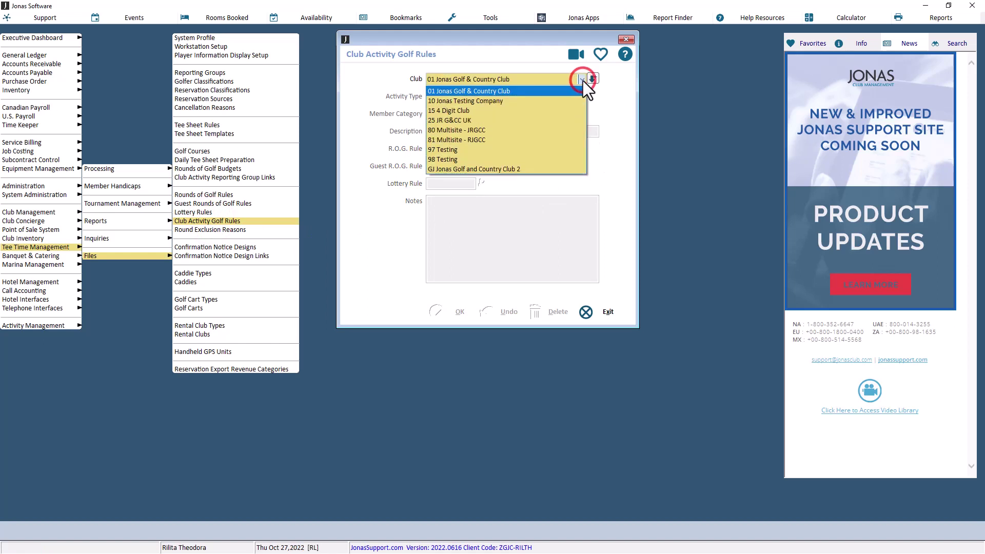
pyautogui.click(577, 90)
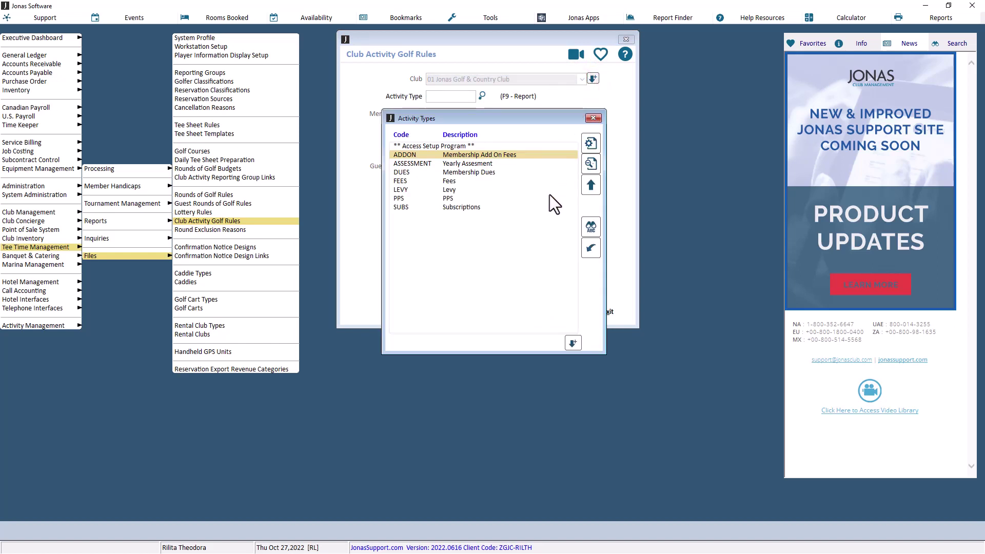
# Create a DUES Membership Dues rule with member category JRGOLF Junior Golf.
pyautogui.doubleClick(485, 172)
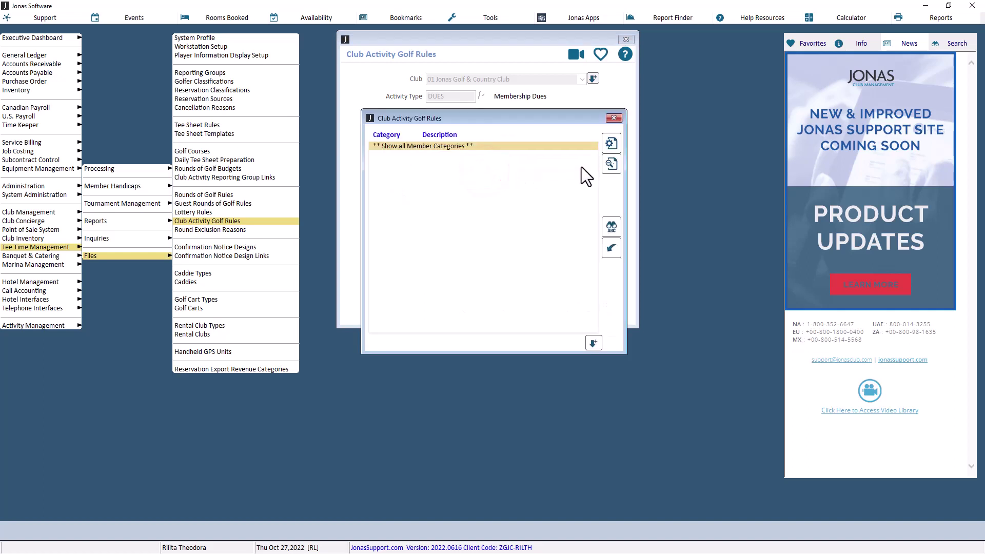
pyautogui.doubleClick(578, 146)
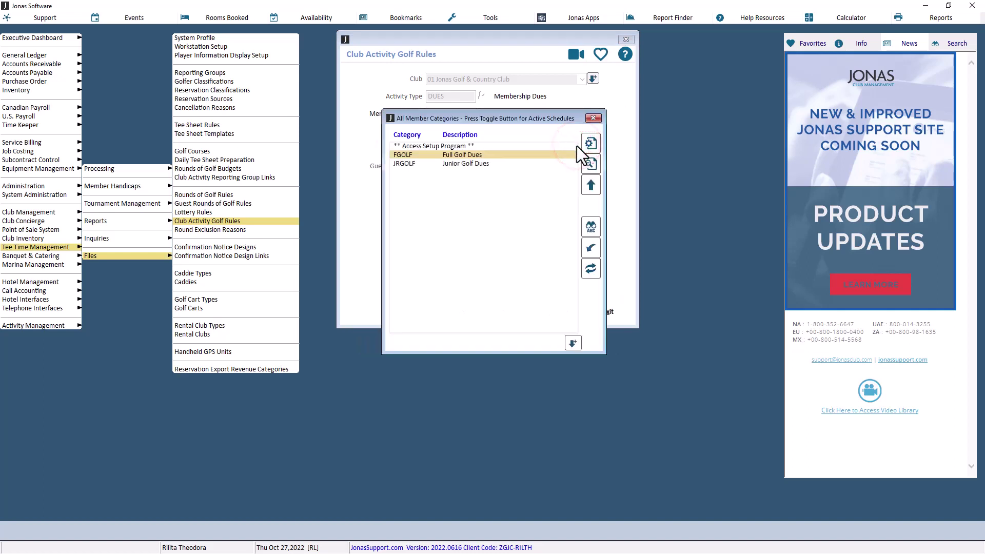
pyautogui.doubleClick(487, 164)
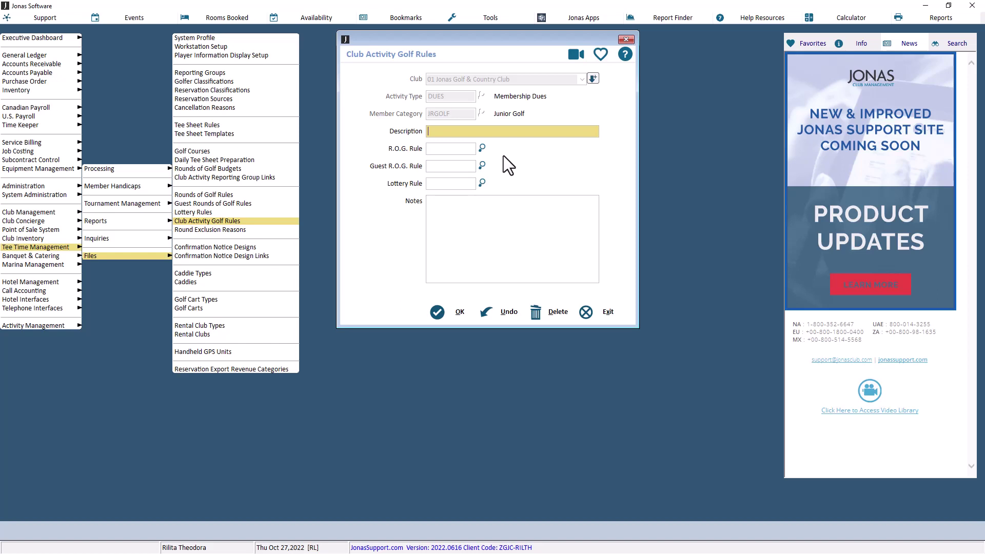
# Save the rule with description 'Junior Members', R.O.G. Rule JRGLF and note '5 times a year'.
pyautogui.write('Junior Members')
pyautogui.click(482, 147)
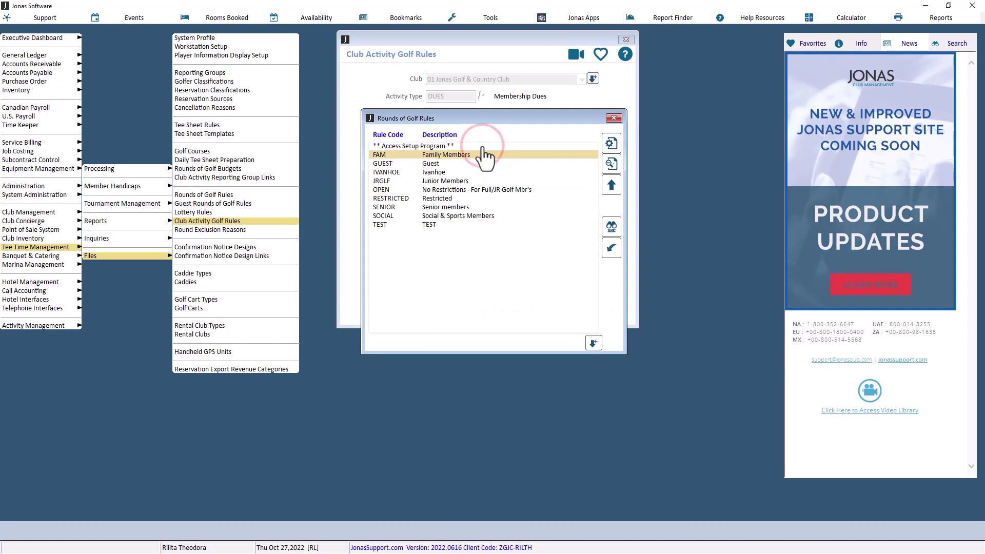
pyautogui.doubleClick(453, 181)
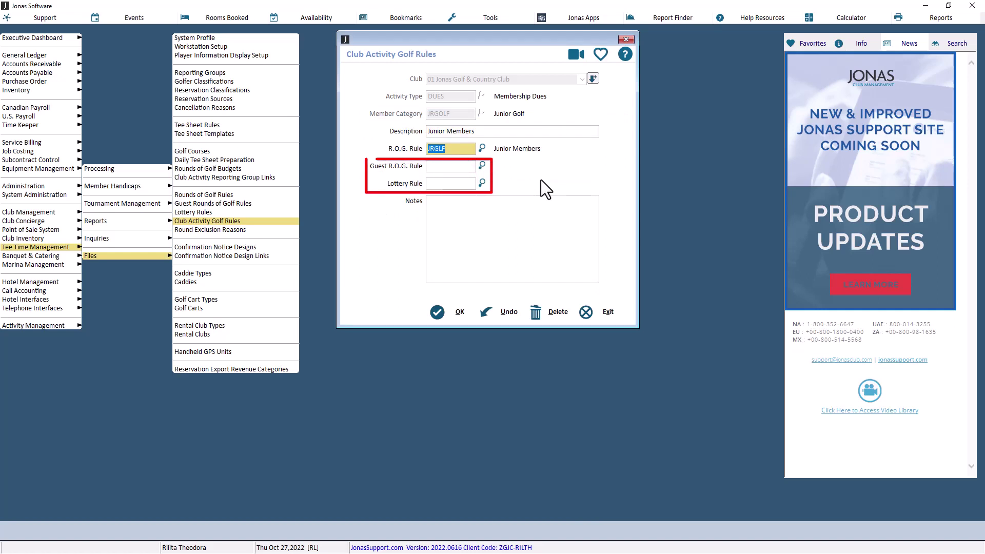
pyautogui.click(480, 206)
pyautogui.write('5 times a year')
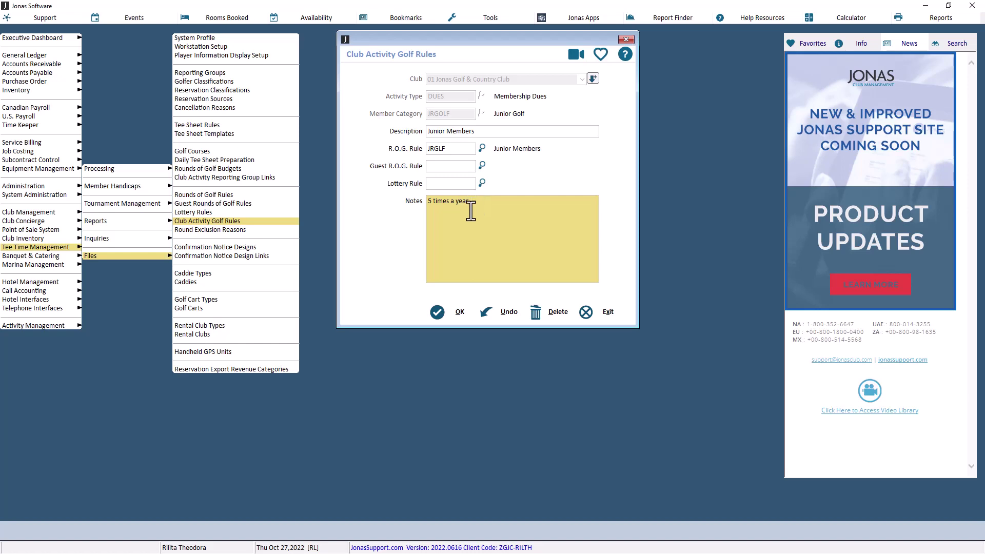
pyautogui.click(437, 312)
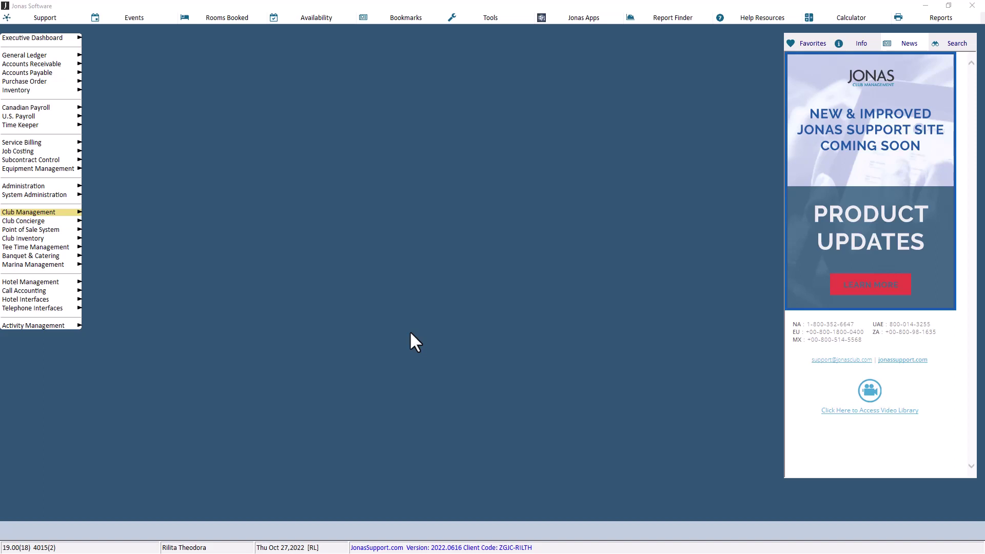
# Open Member Status Rules setup for 01 Jonas Golf & Country Club.
pyautogui.click(71, 211)
pyautogui.click(102, 98)
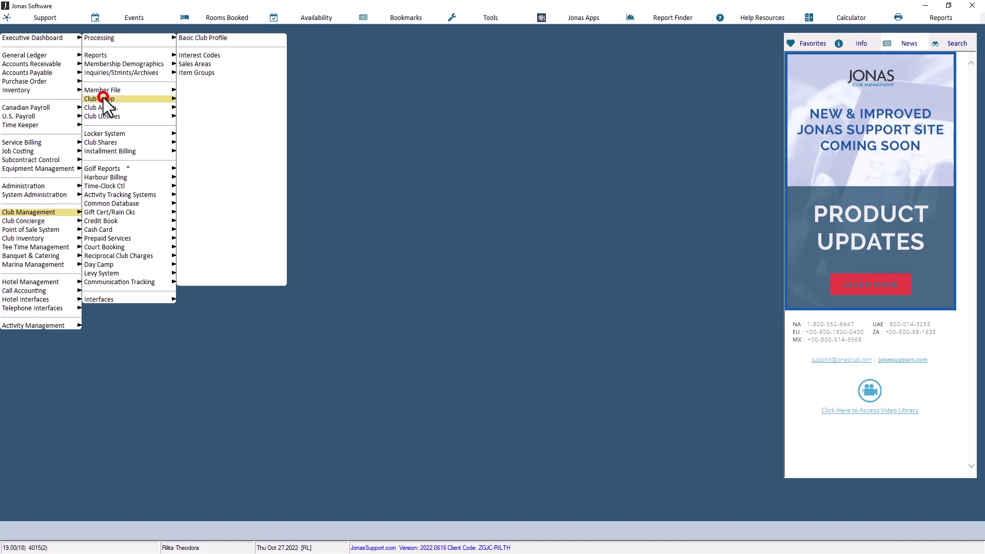
pyautogui.click(242, 202)
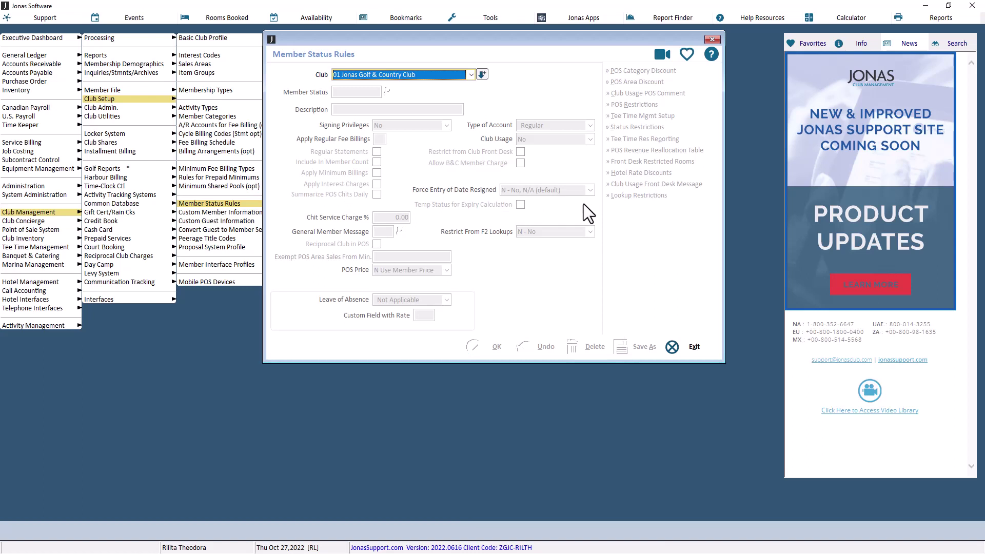
pyautogui.click(471, 76)
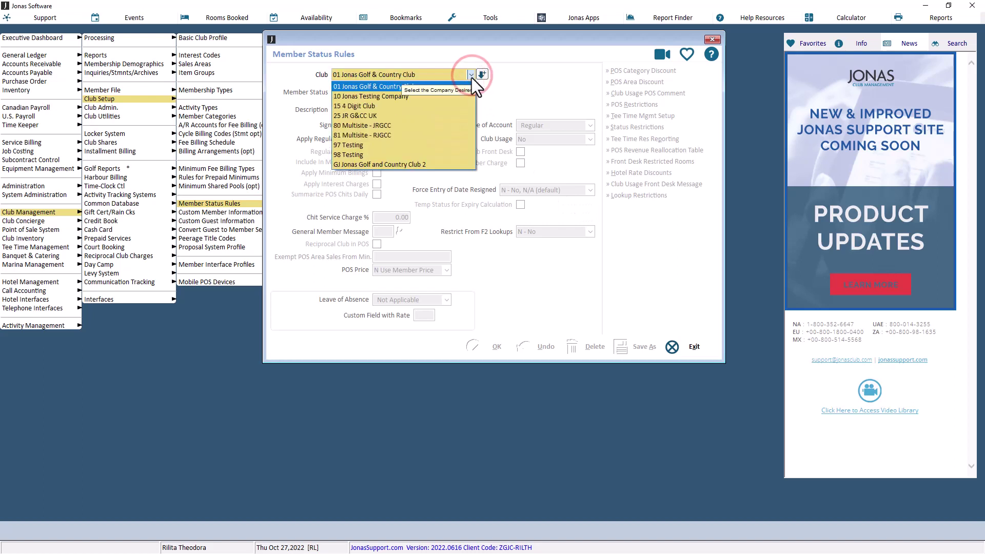
pyautogui.click(469, 85)
pyautogui.press('Return')
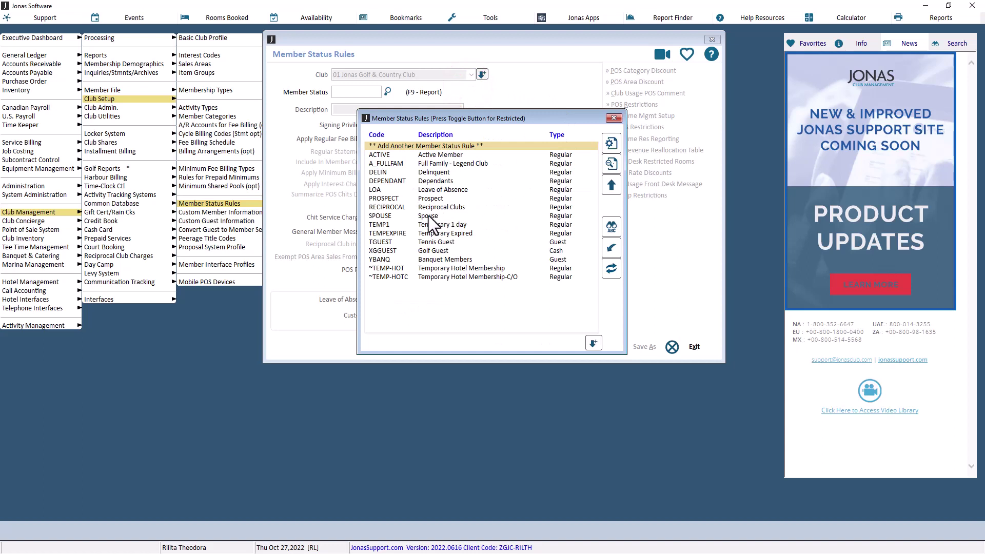
# Load the LOA Leave of Absence member status rule.
pyautogui.doubleClick(433, 146)
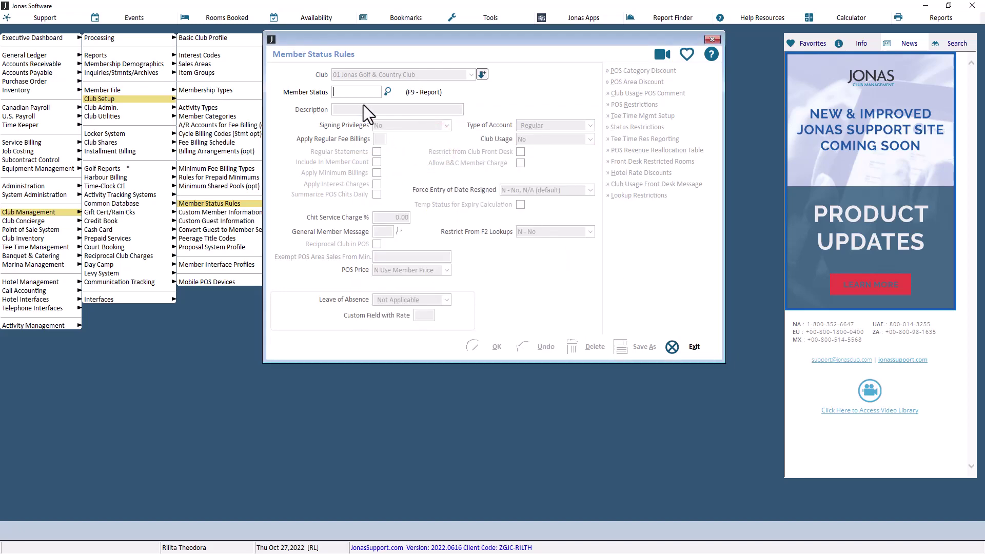
pyautogui.click(388, 92)
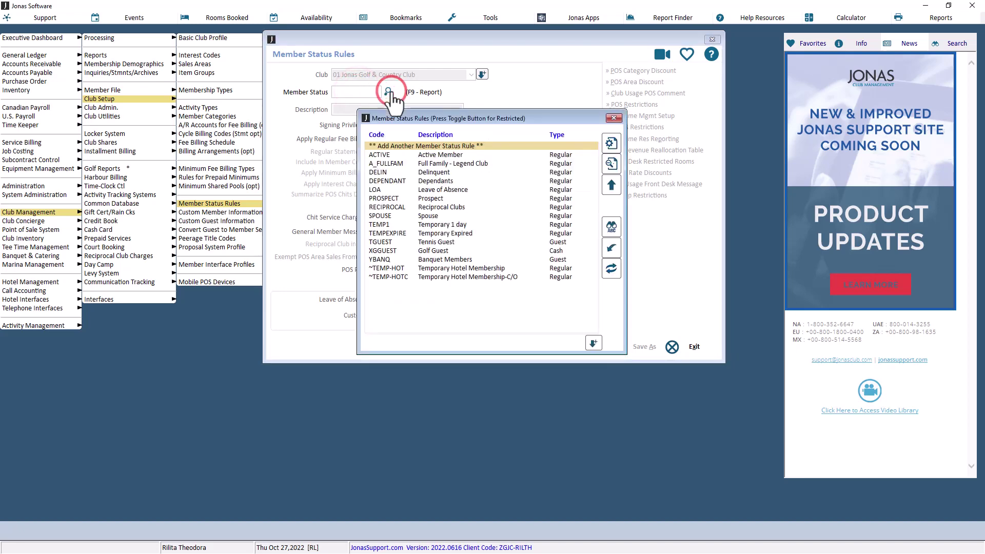
pyautogui.doubleClick(430, 189)
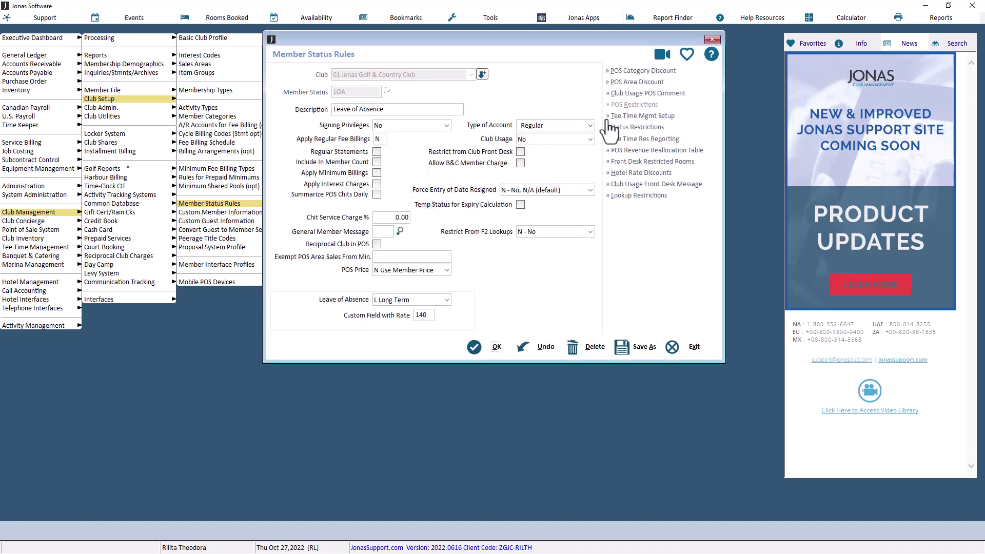
# Set the LOA status's tee time R.O.G. Rule to RESTRICTED and confirm.
pyautogui.click(622, 116)
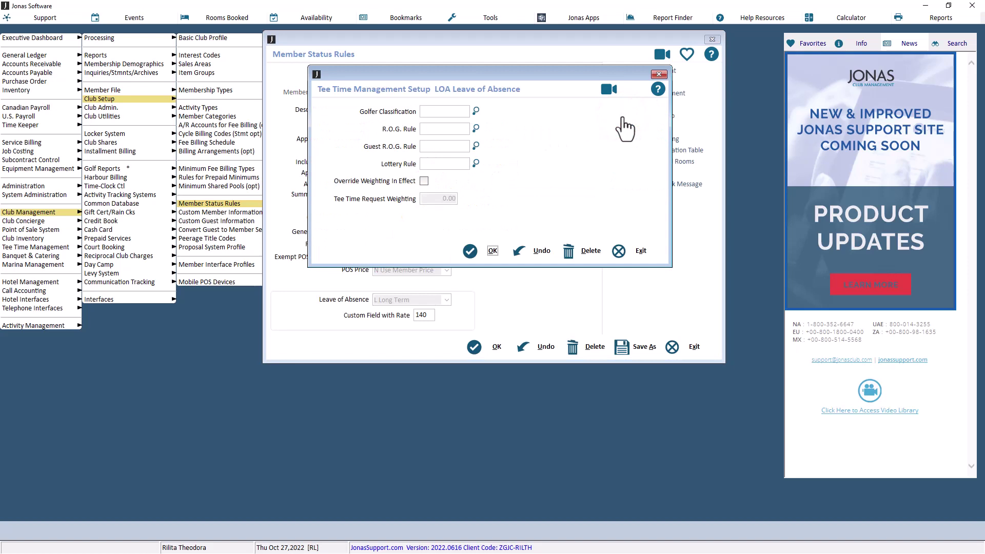
pyautogui.click(476, 129)
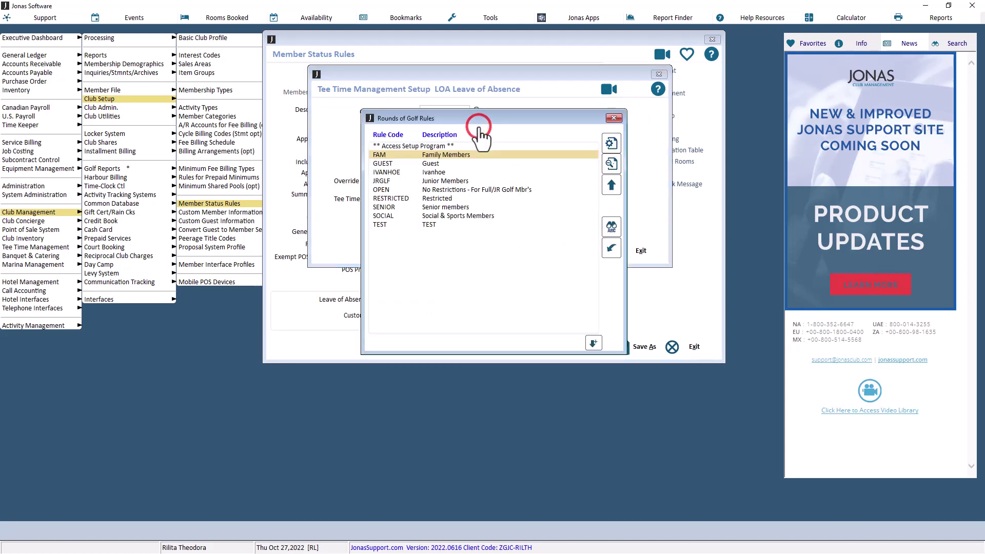
pyautogui.doubleClick(449, 198)
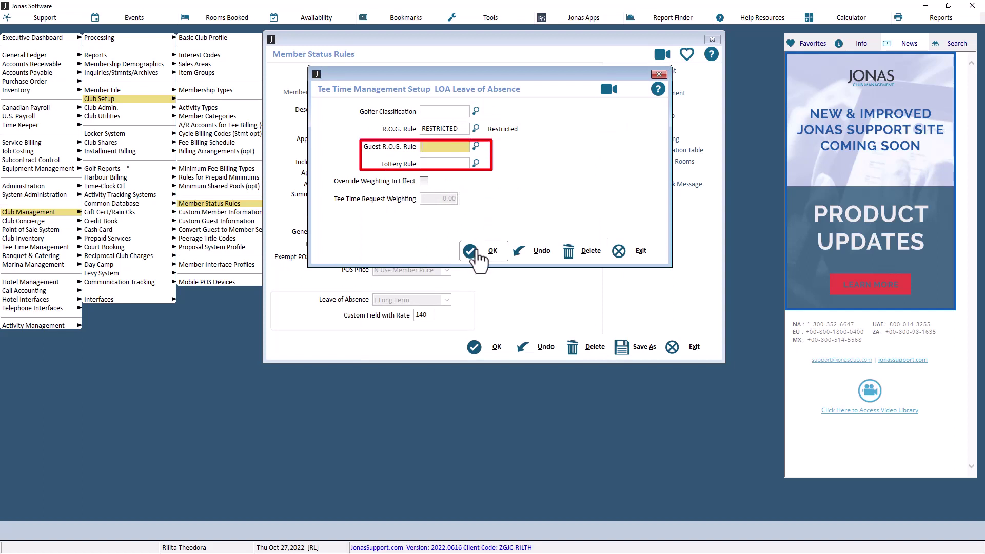
pyautogui.click(476, 250)
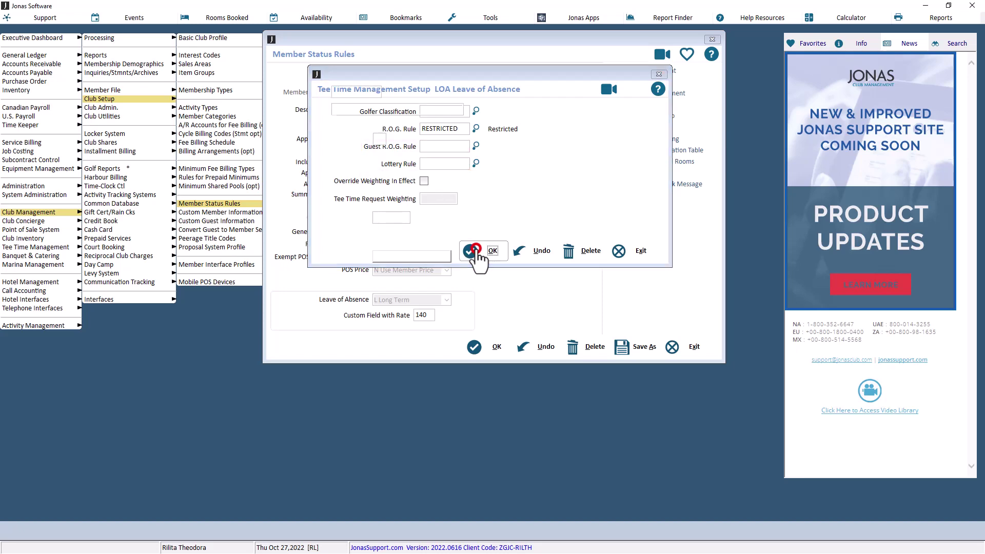